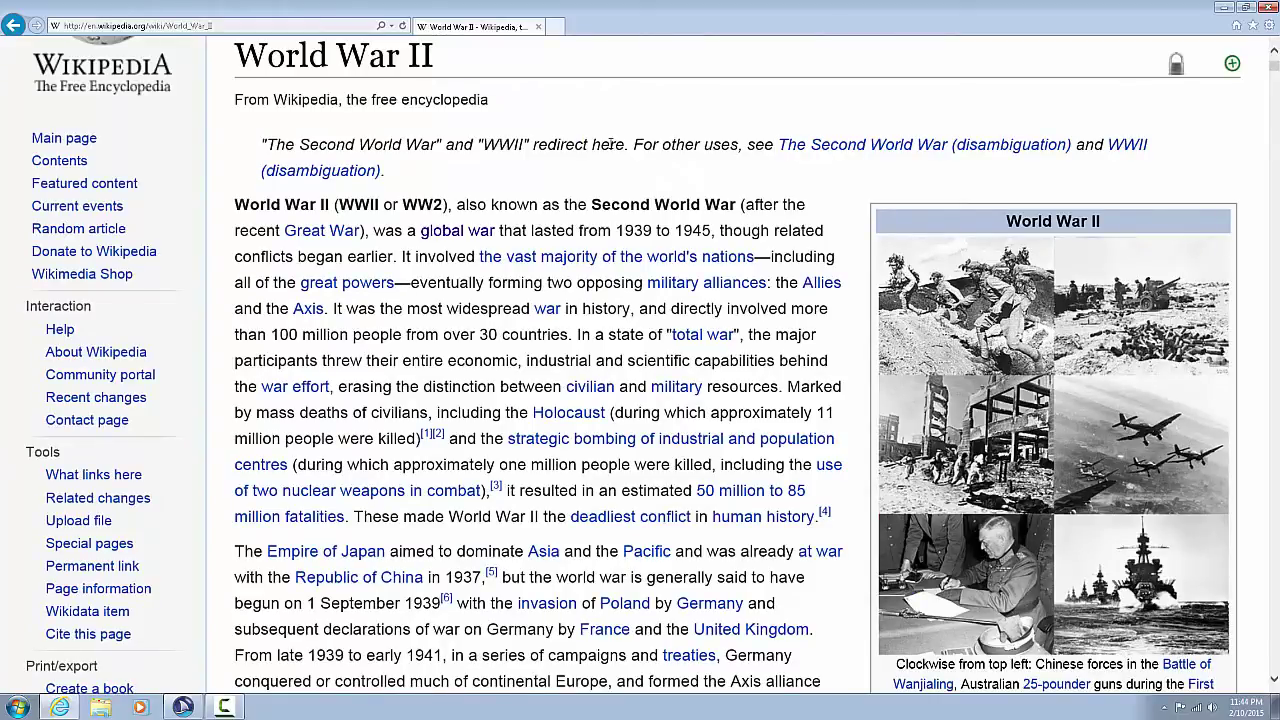
- Scroll down the World War II article to its contents list
scroll(610, 143, down, 15)
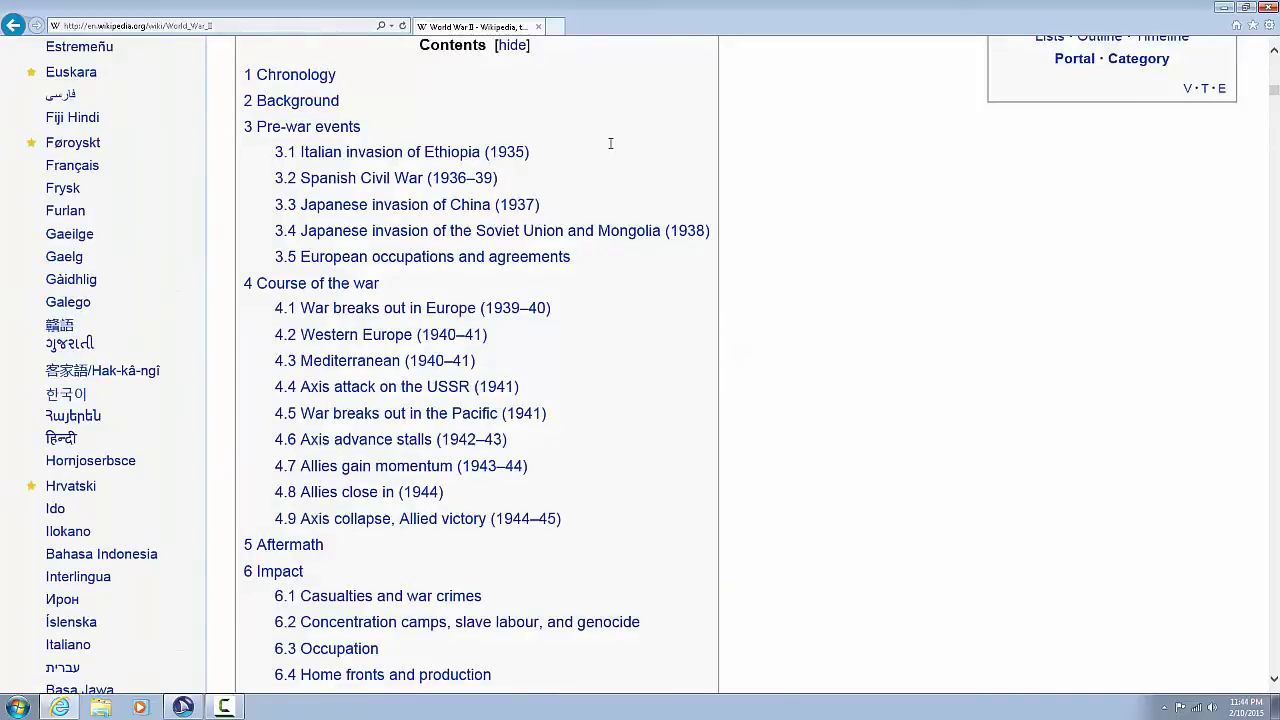
scroll(610, 143, down, 10)
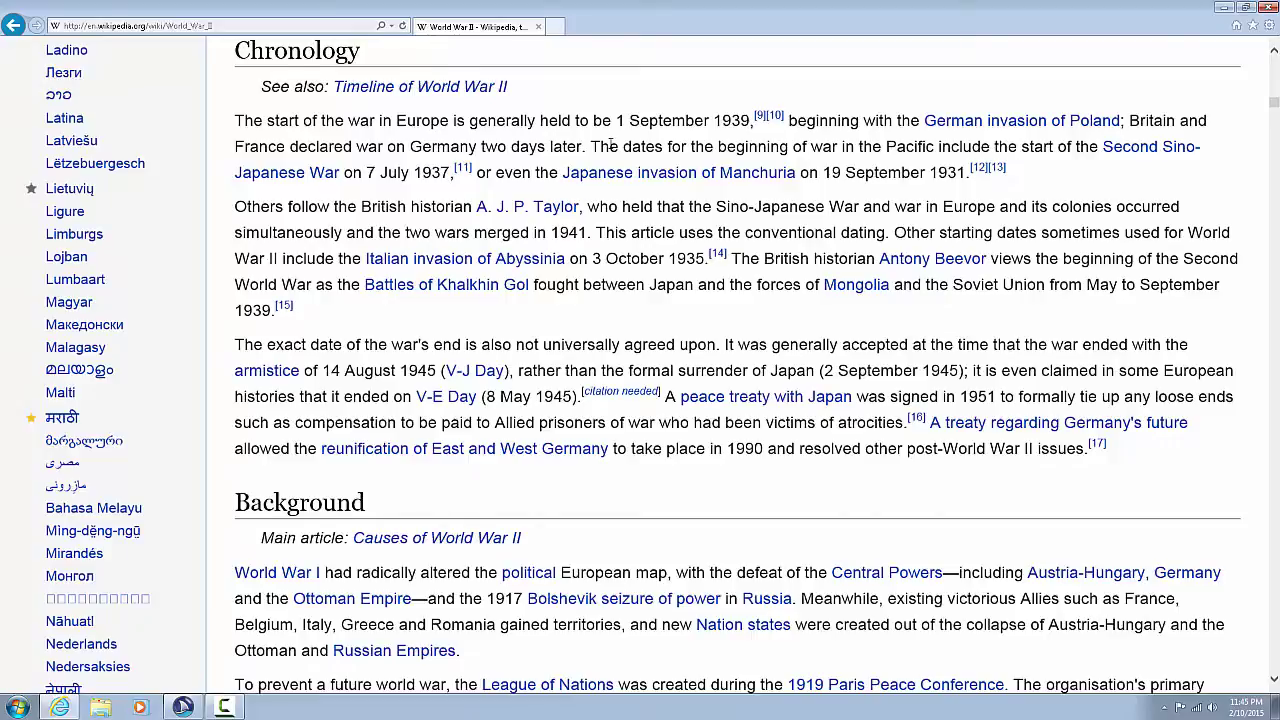
scroll(610, 145, down, 10)
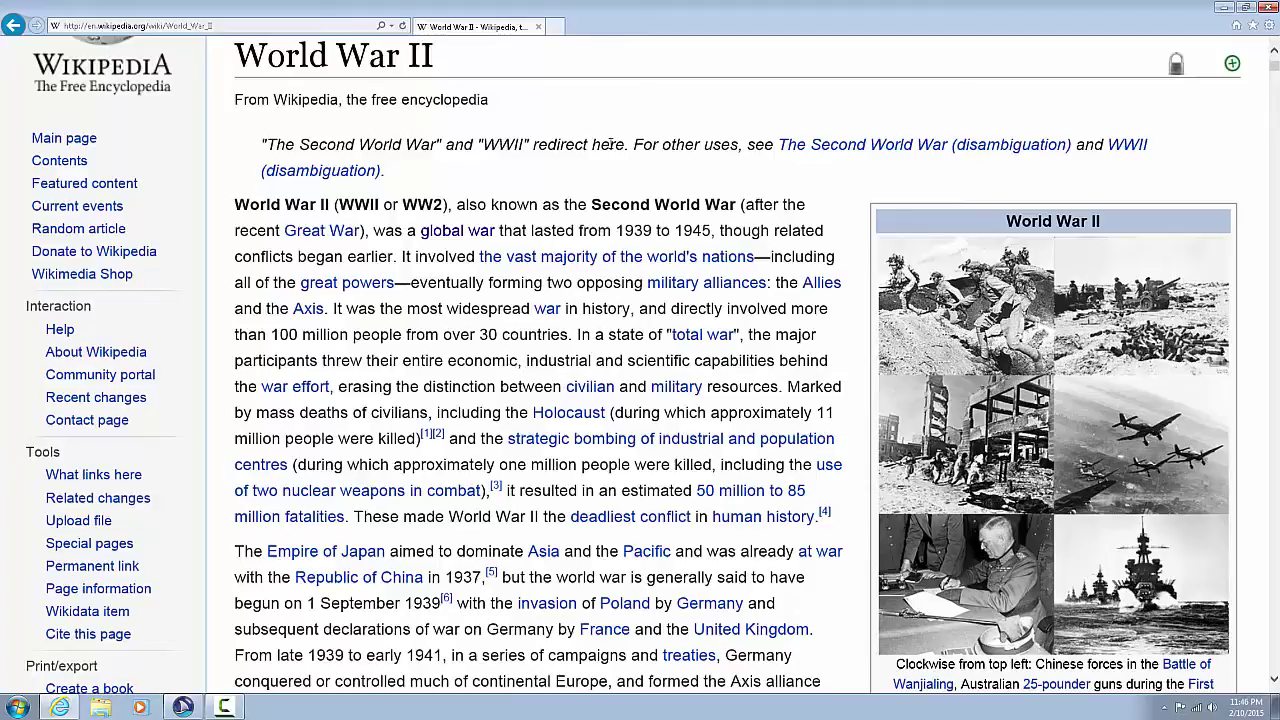
- Jump to the Chronology heading using the JAWS Heading List
key(Insert+F6)
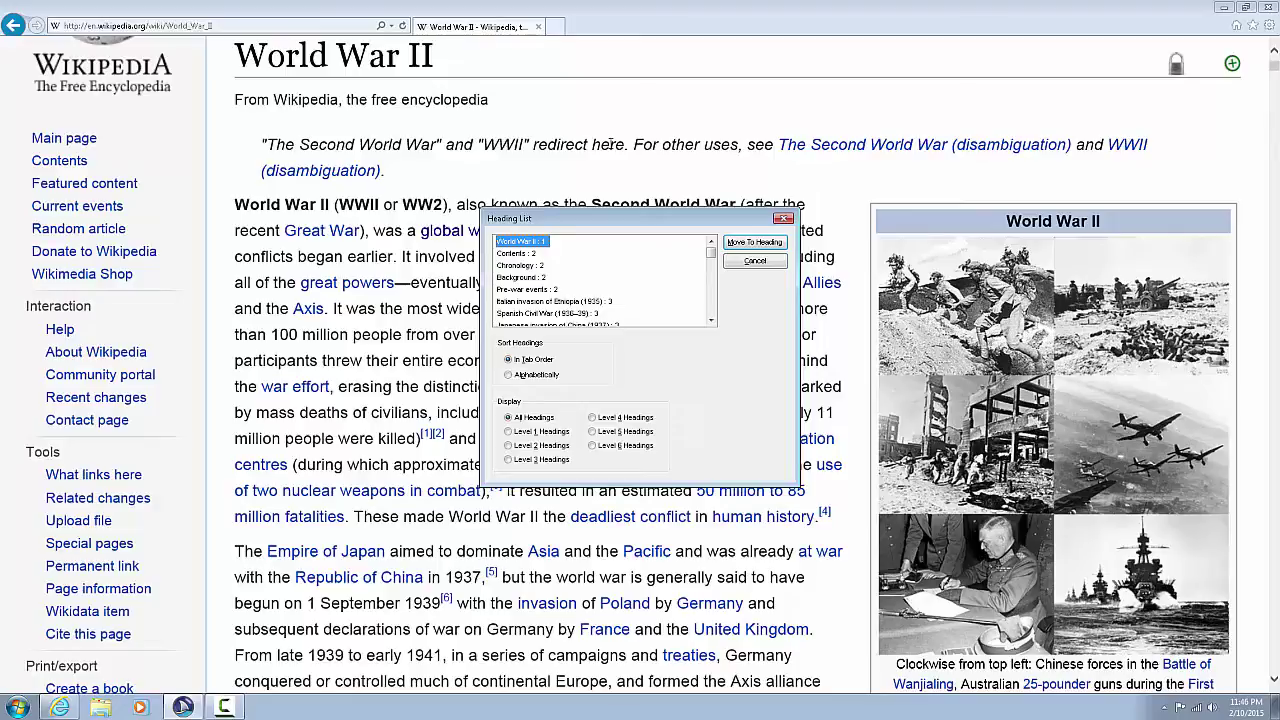
key(Down)
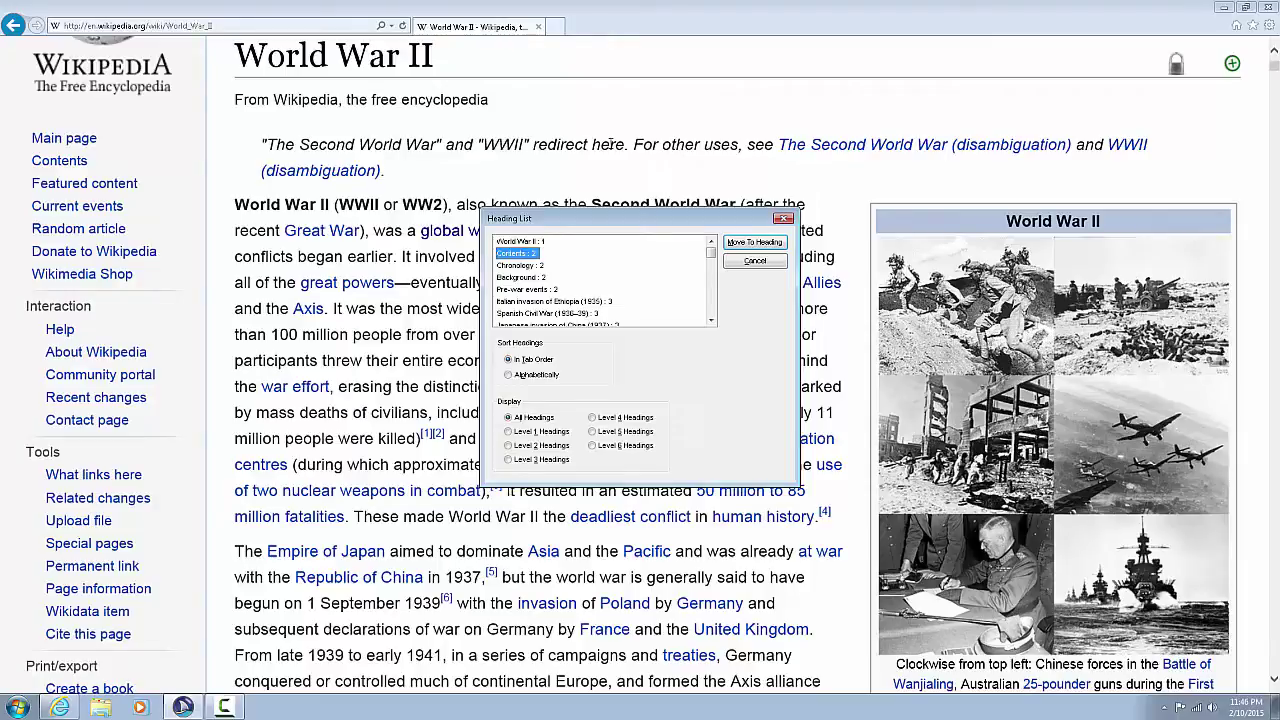
key(Down)
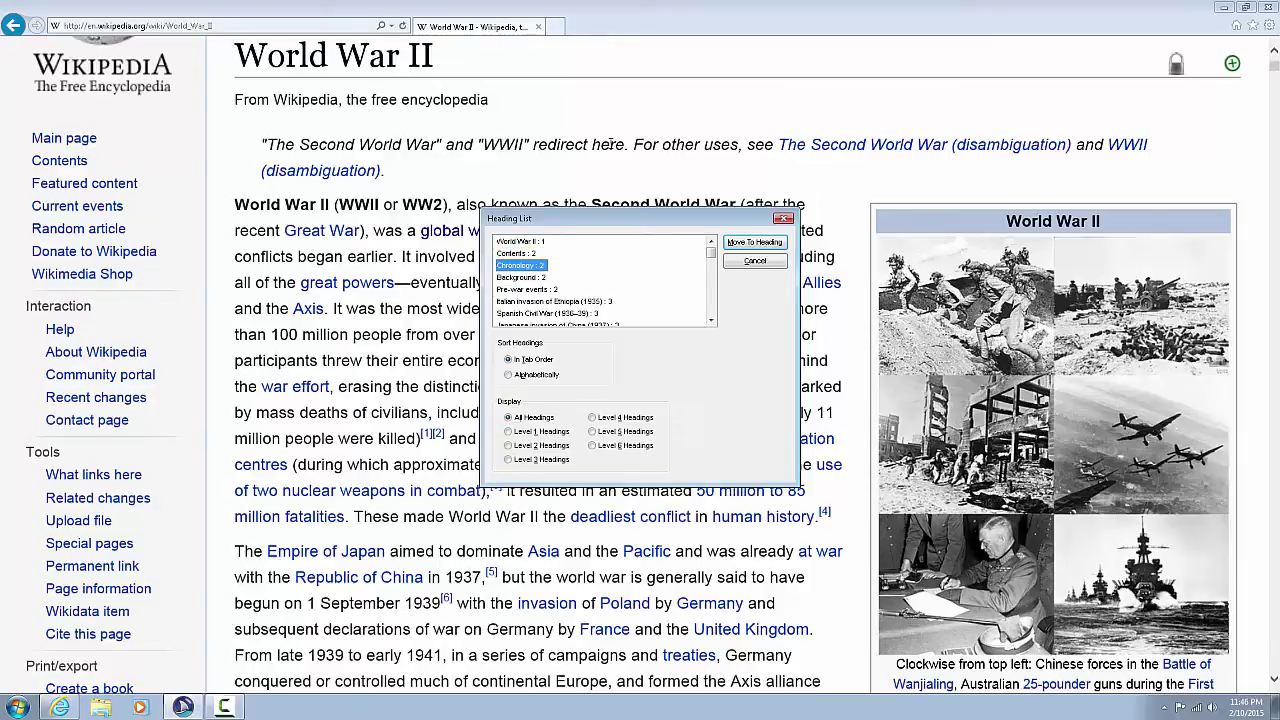
key(Return)
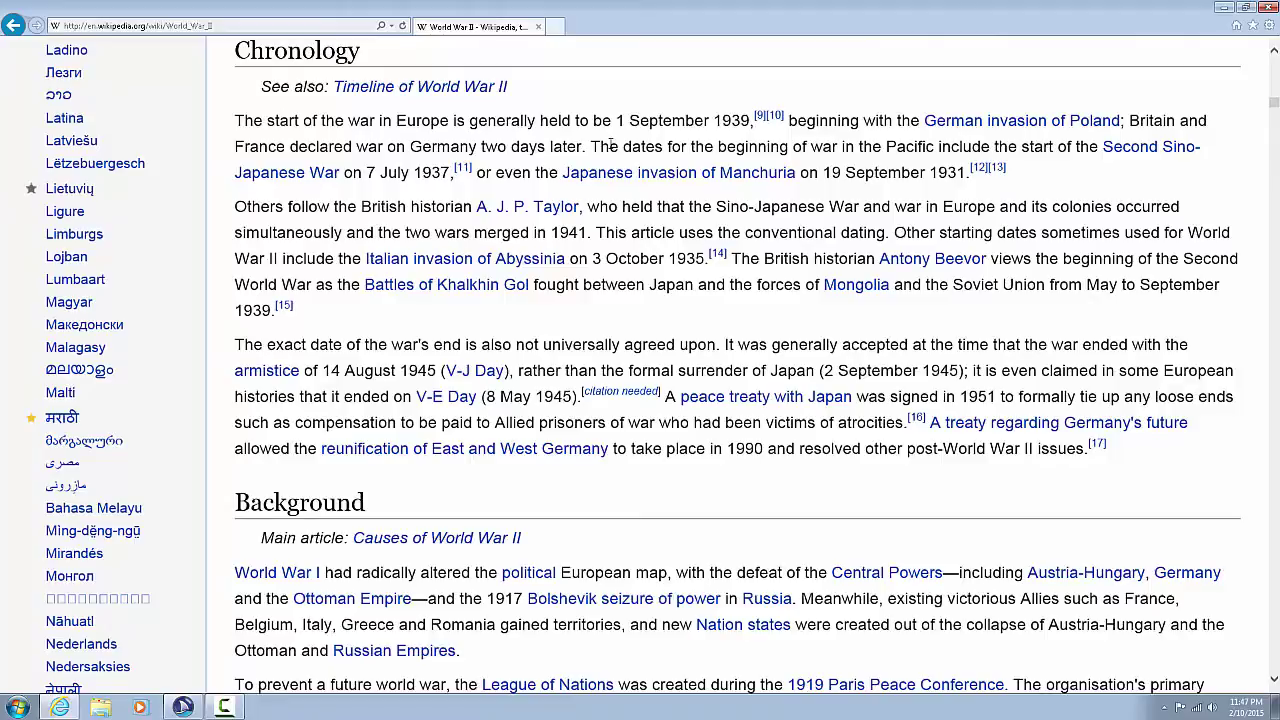
- Filter the JAWS Heading List to Level 1, then Level 2 headings
key(Insert+F6)
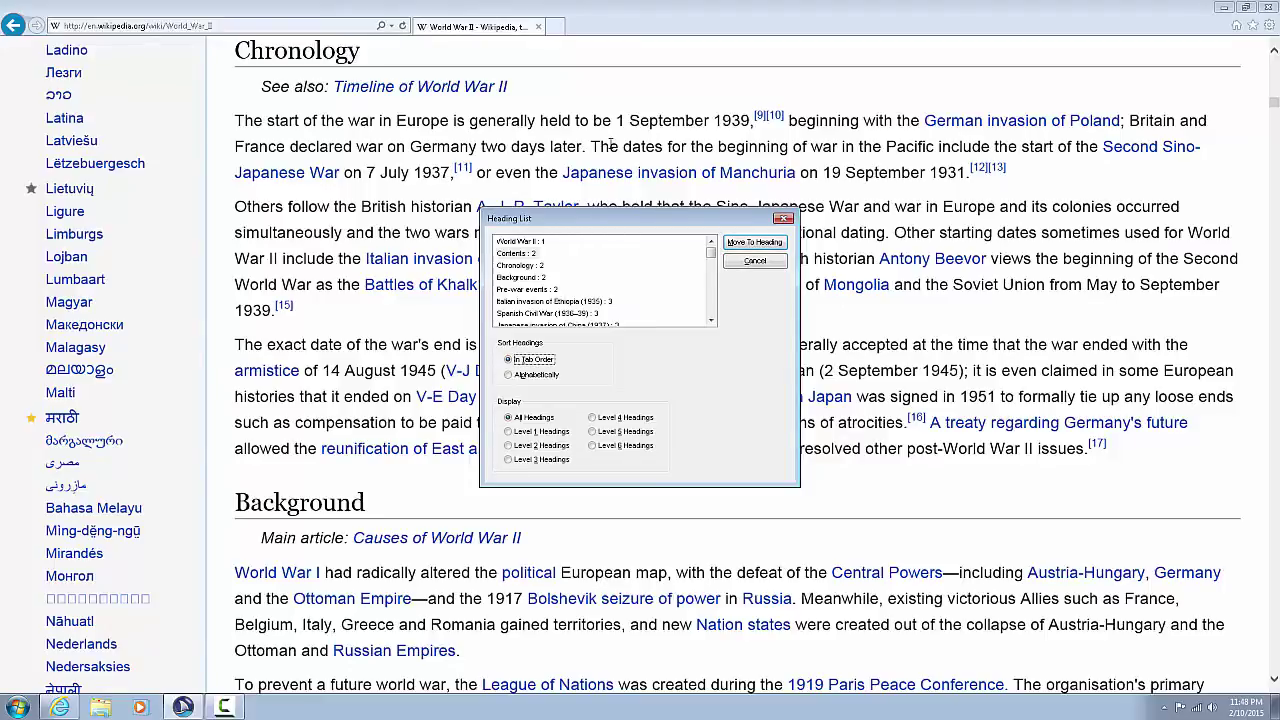
key(Tab)
key(Down)
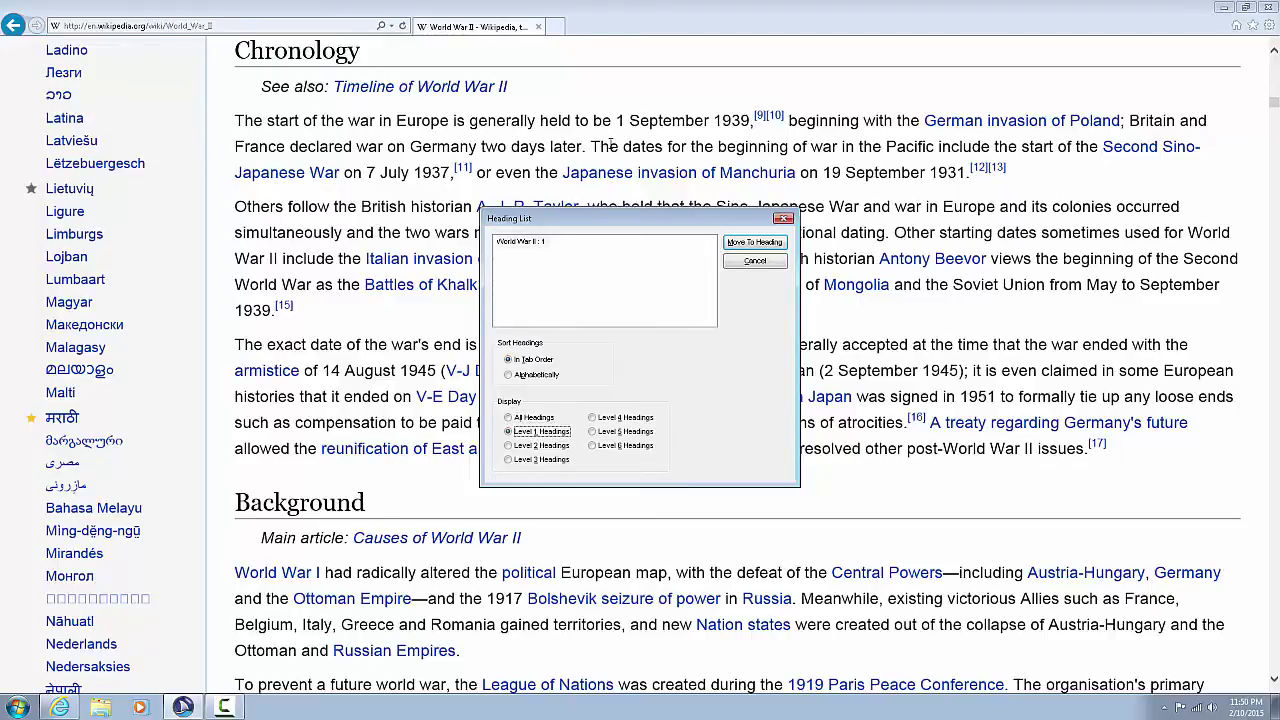
key(Down)
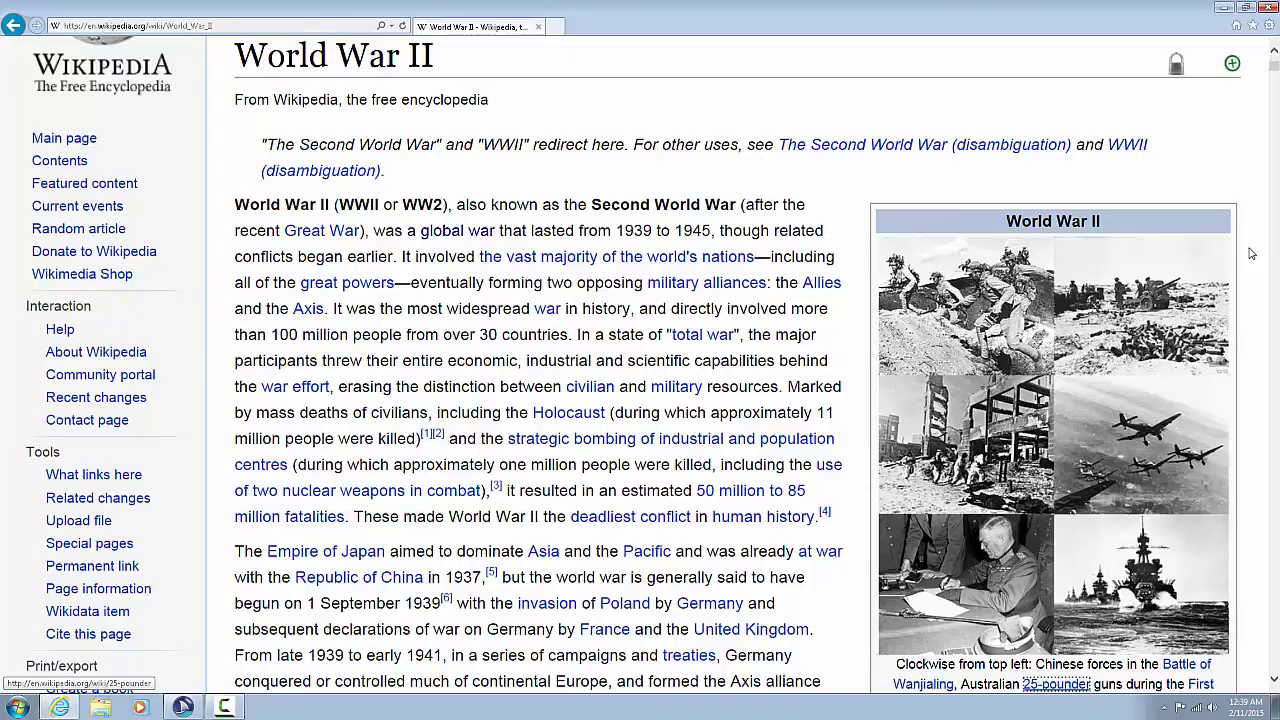
- Follow the First Battle of El Alamein link in the infobox image caption
scroll(1250, 254, down, 1)
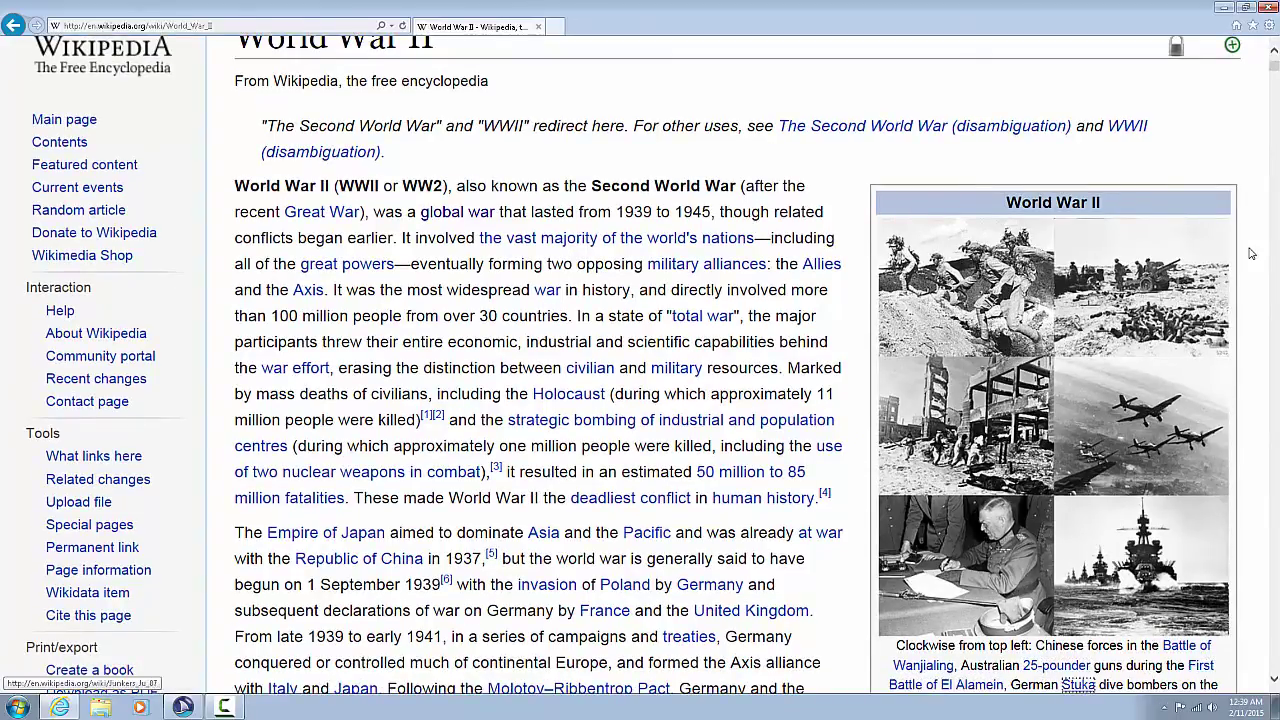
scroll(1250, 254, down, 1)
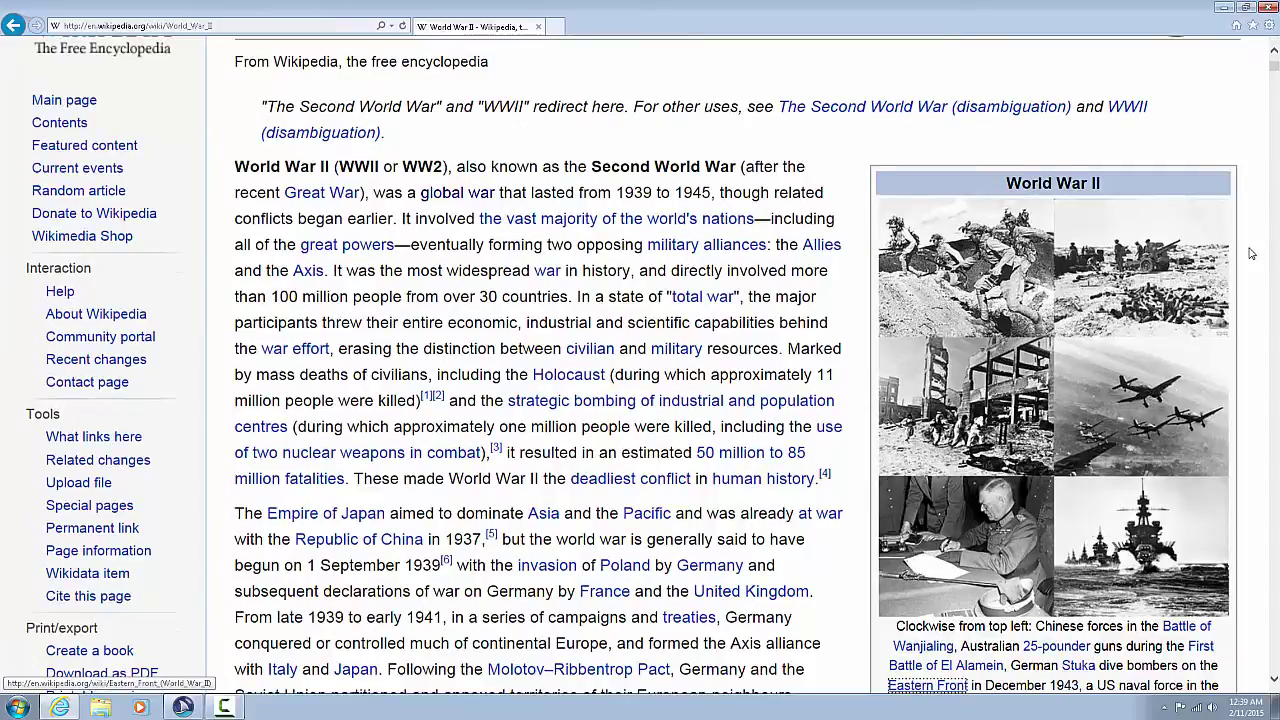
scroll(1250, 254, down, 1)
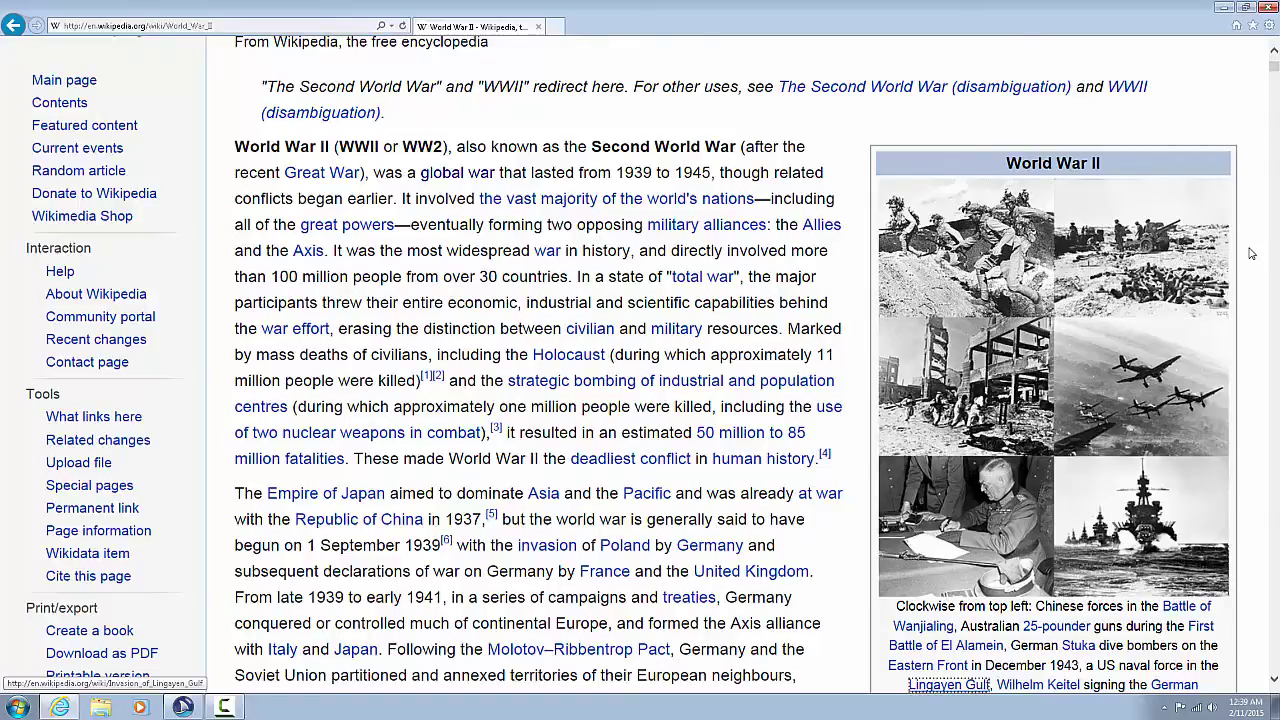
key(shift+Tab)
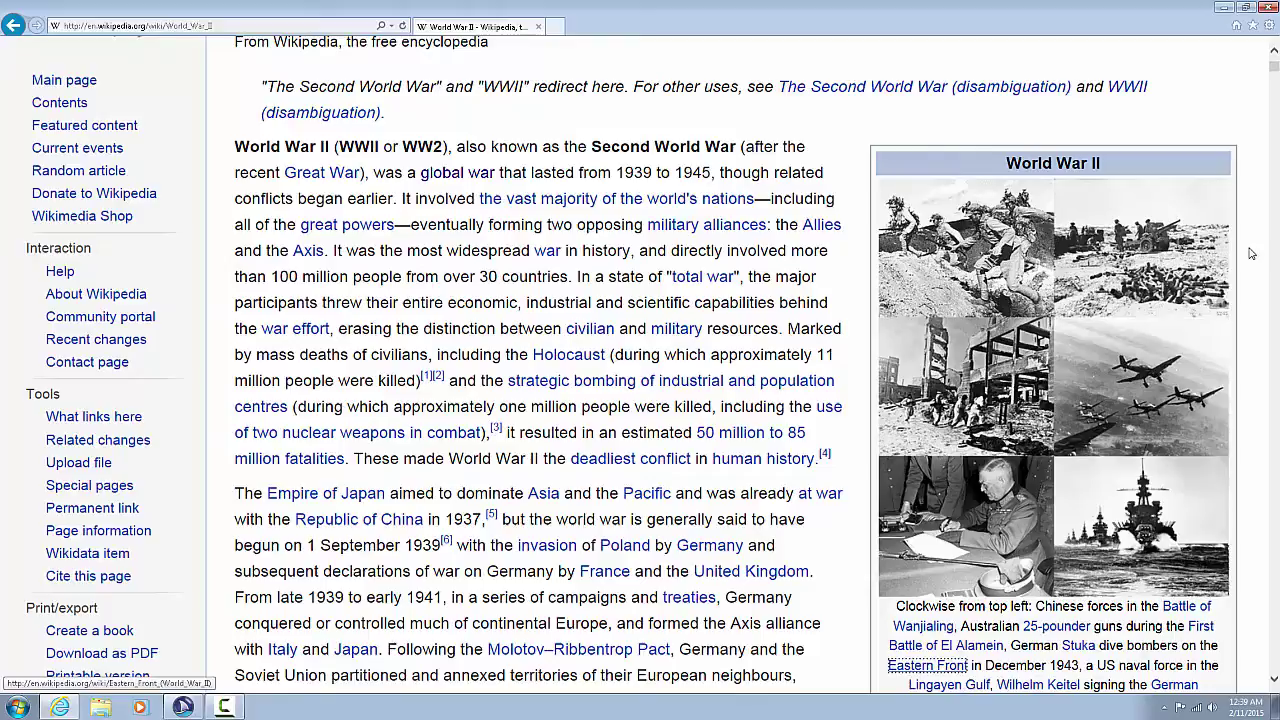
key(shift+Tab)
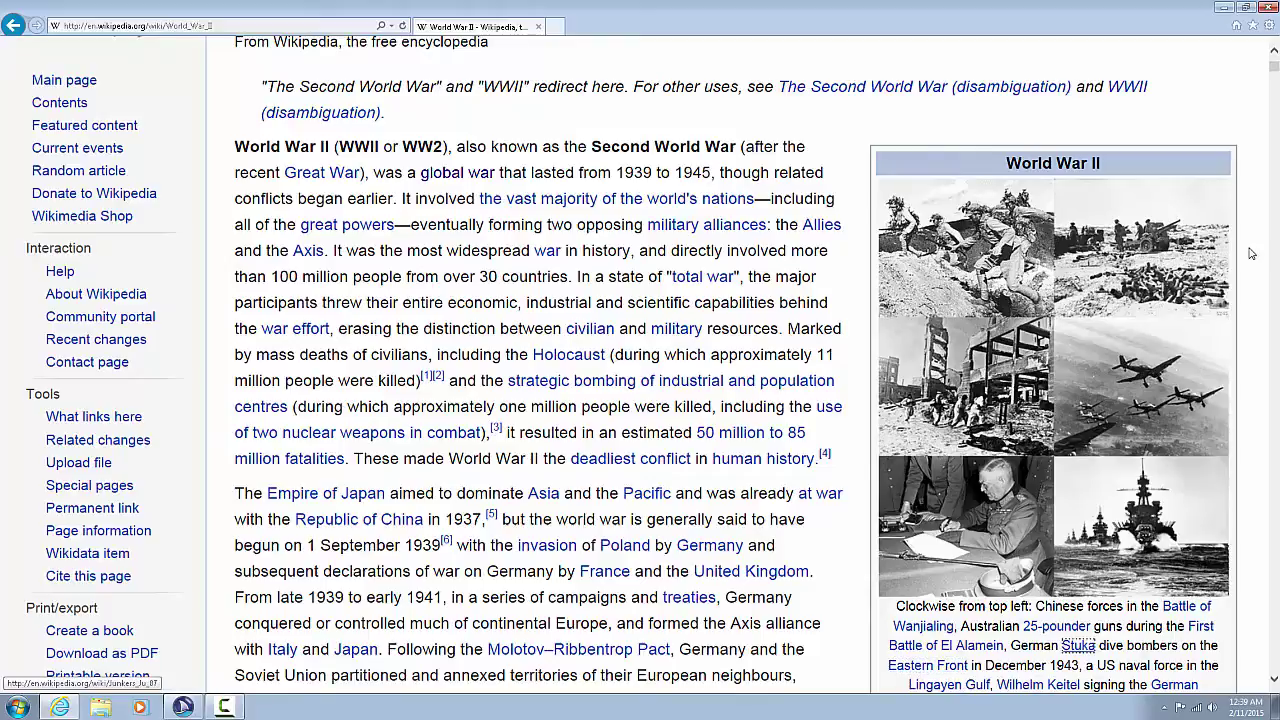
key(shift+Tab)
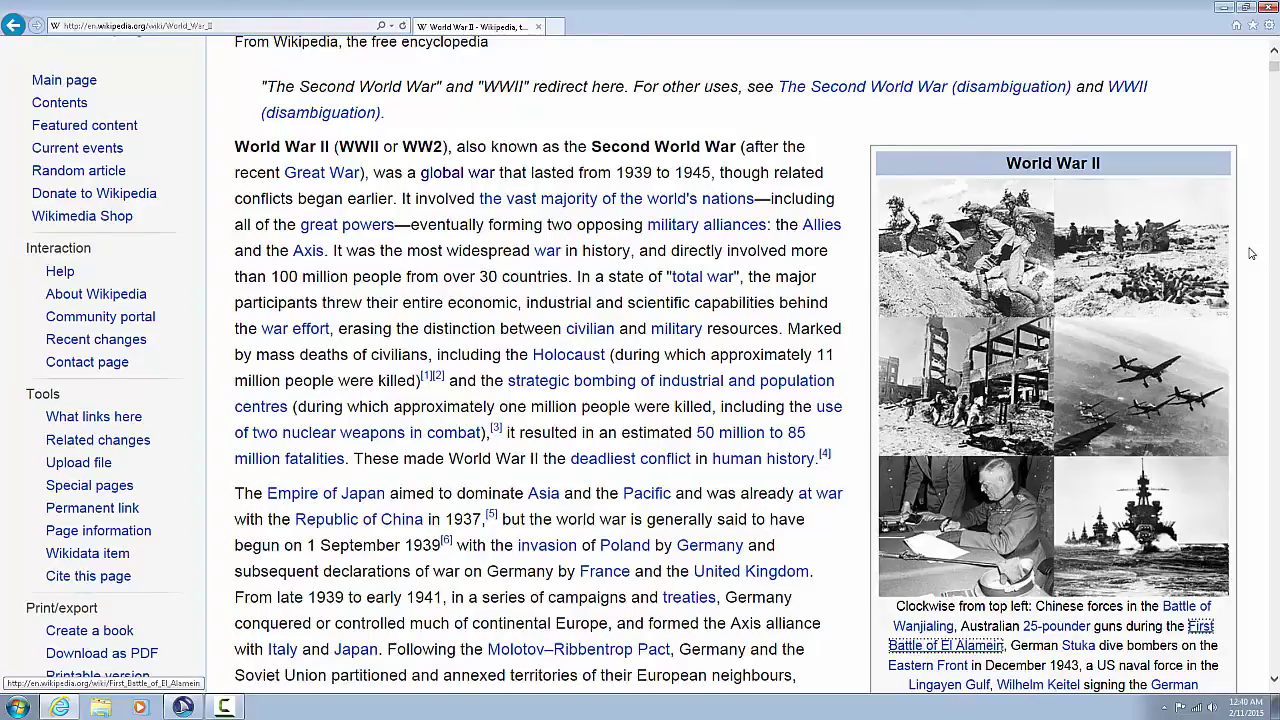
scroll(1250, 253, up, 1)
key(Return)
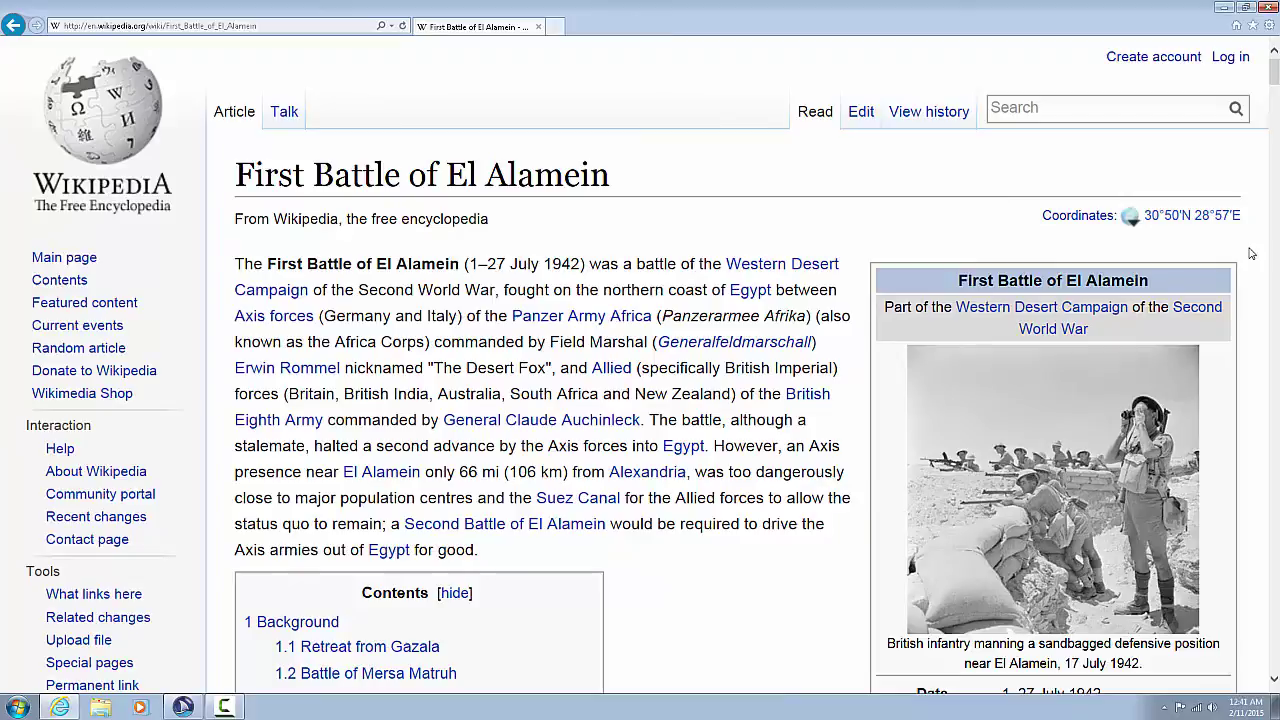
- Go back to the World War II article with Alt+Left
key(alt+Left)
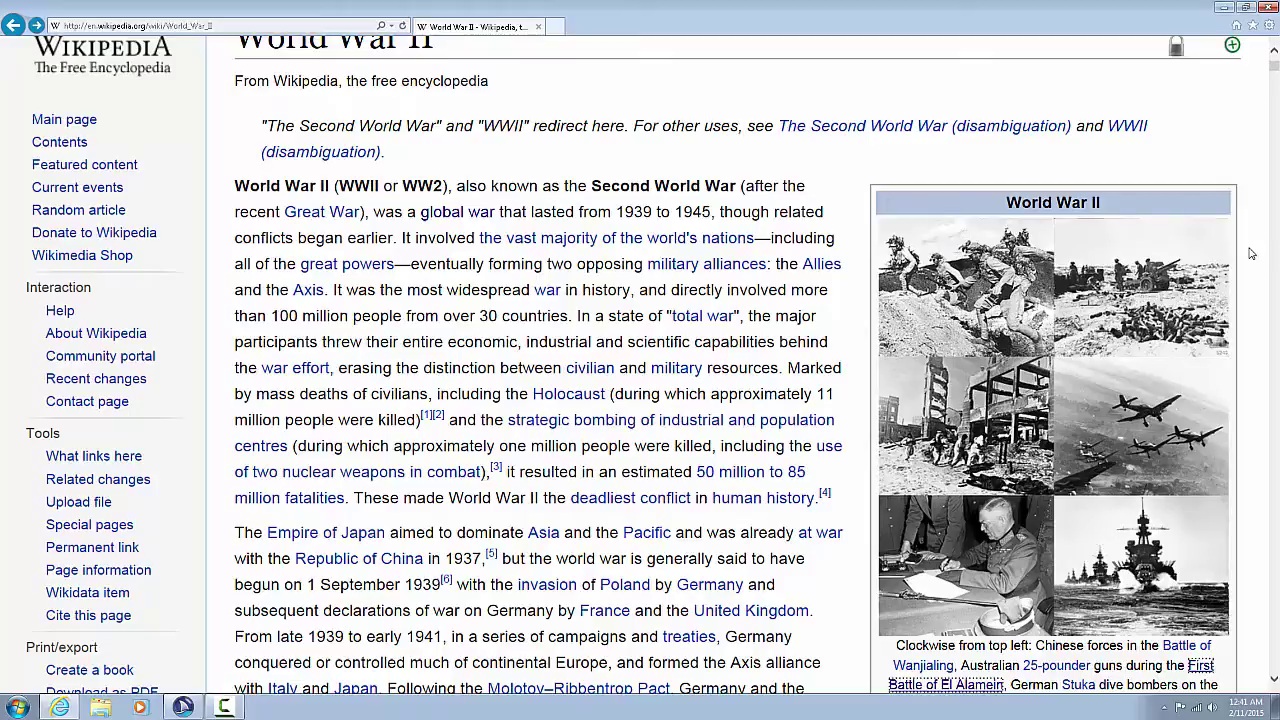
- Move to the infobox's Mediterranean link from the JAWS Links List
key(Insert+F7)
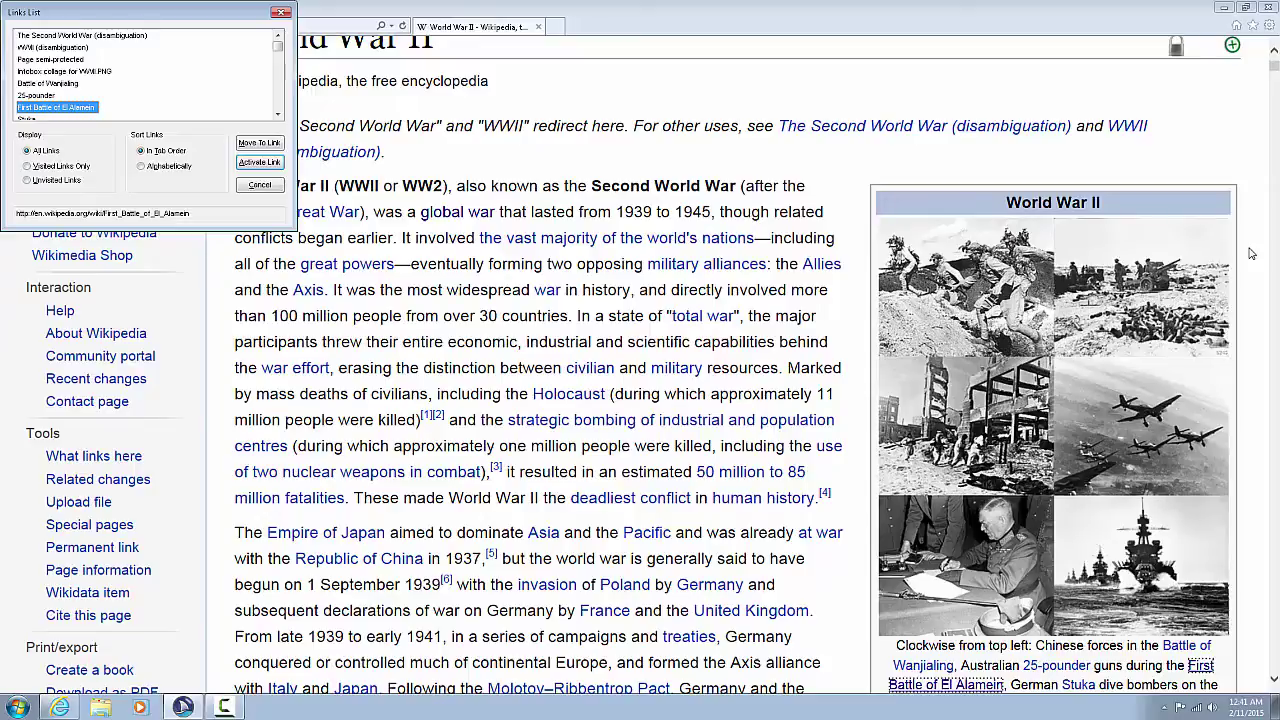
key(Down)
key(Down)
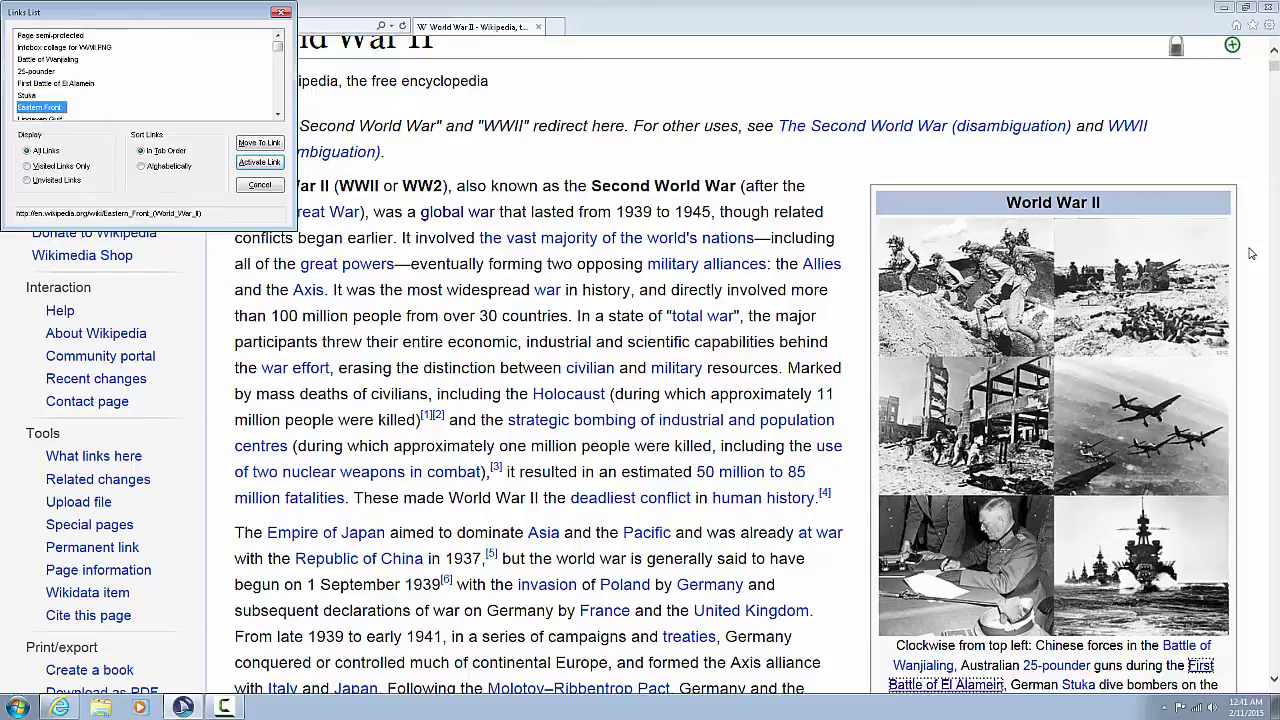
key(Down)
key(Down)
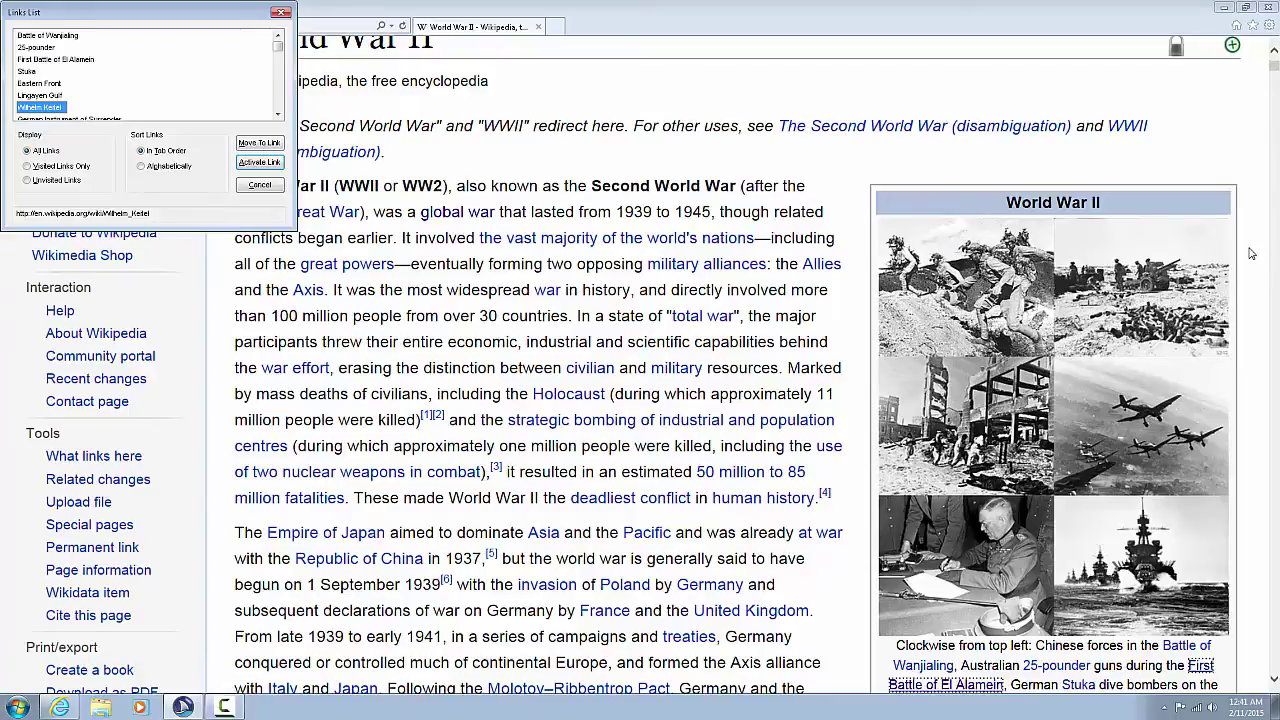
key(Return)
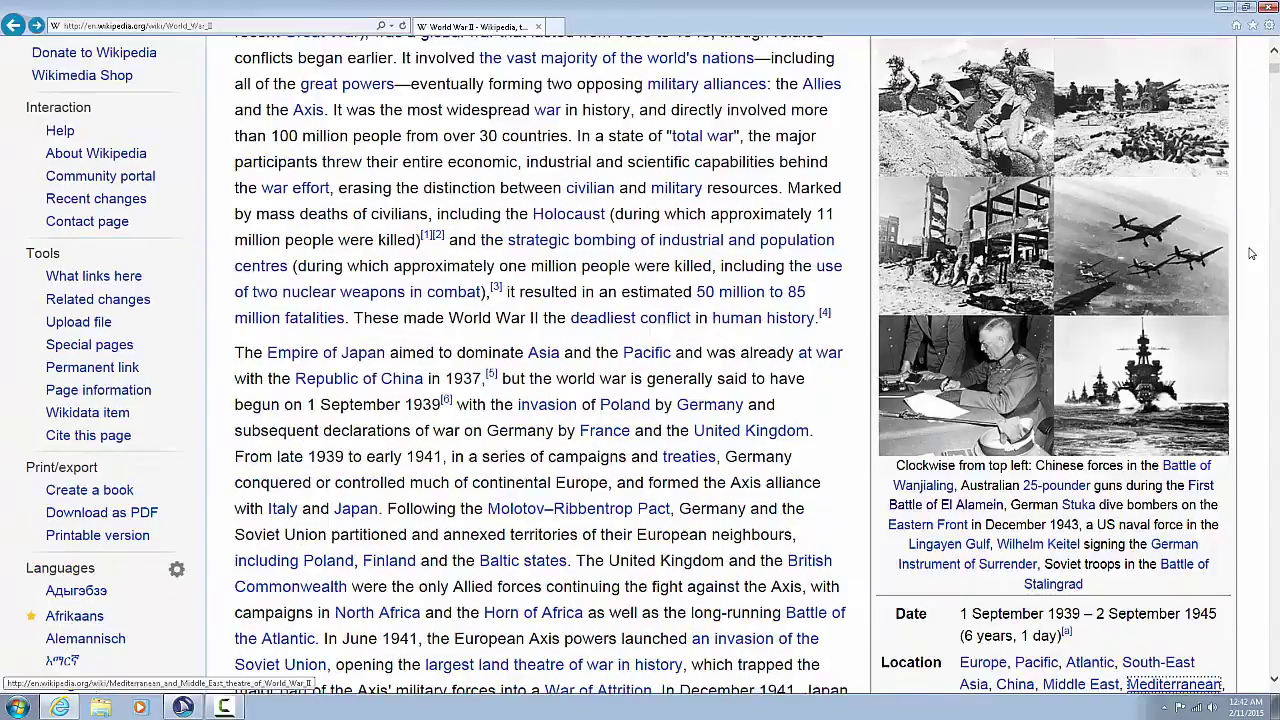
- Follow the Mediterranean link to the Mediterranean and Middle East theatre article
key(Return)
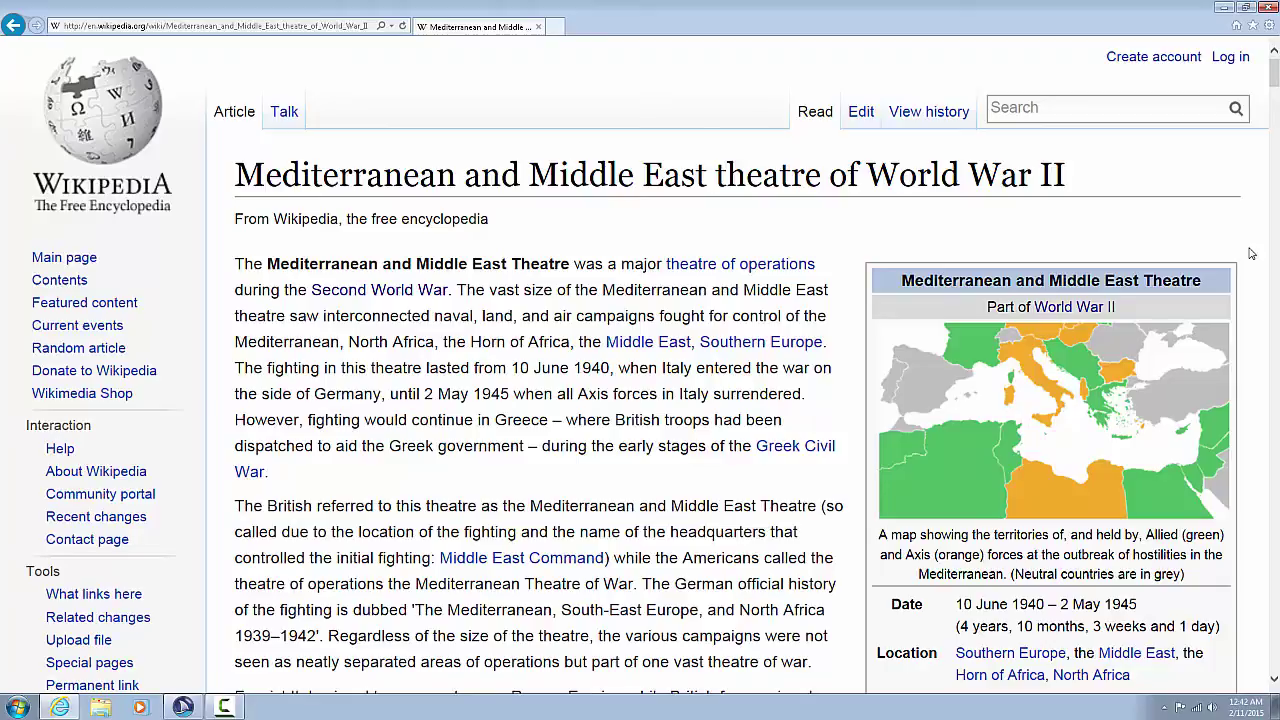
- Review the Links List's Display and Sort options on the Mediterranean theatre article
key(Insert+F7)
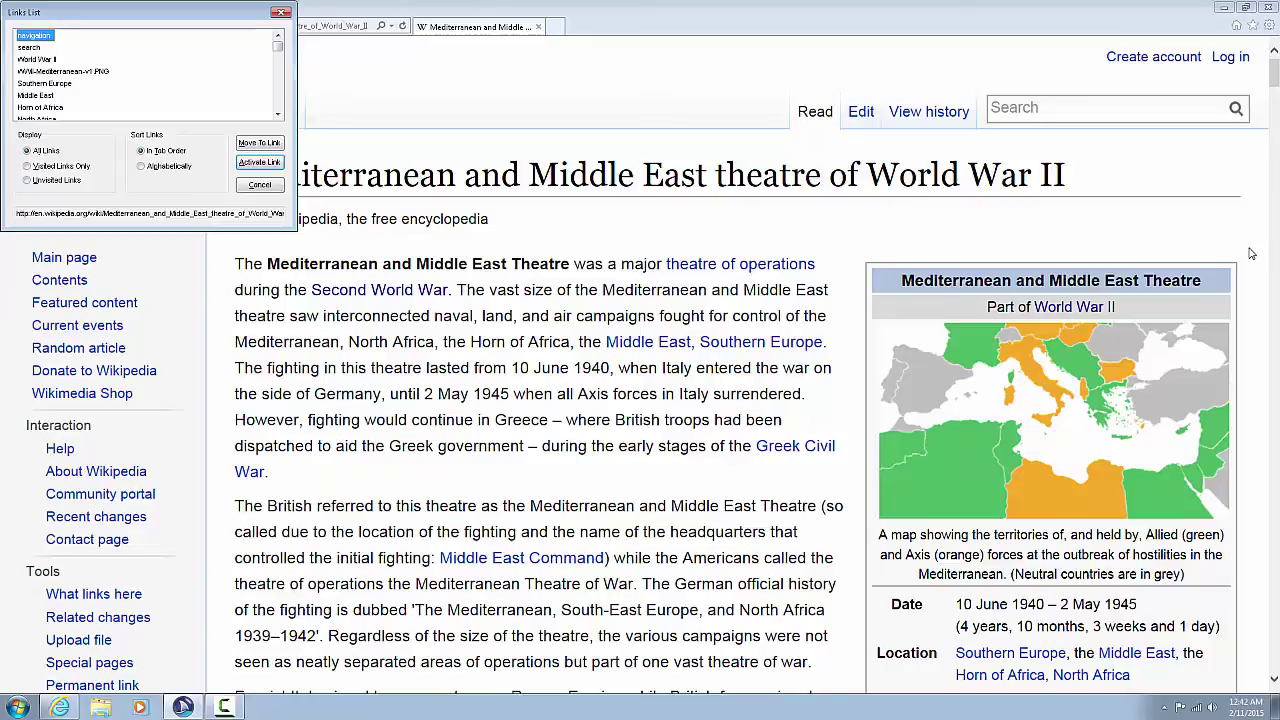
key(Tab)
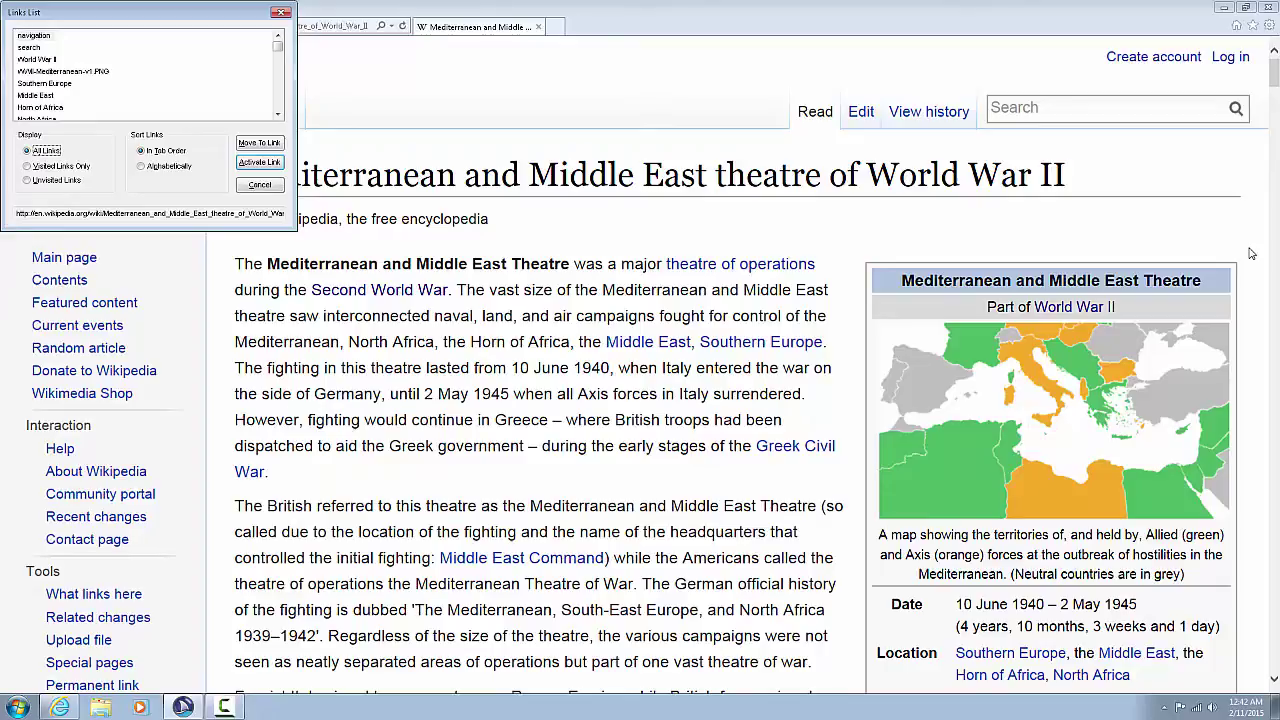
key(Tab)
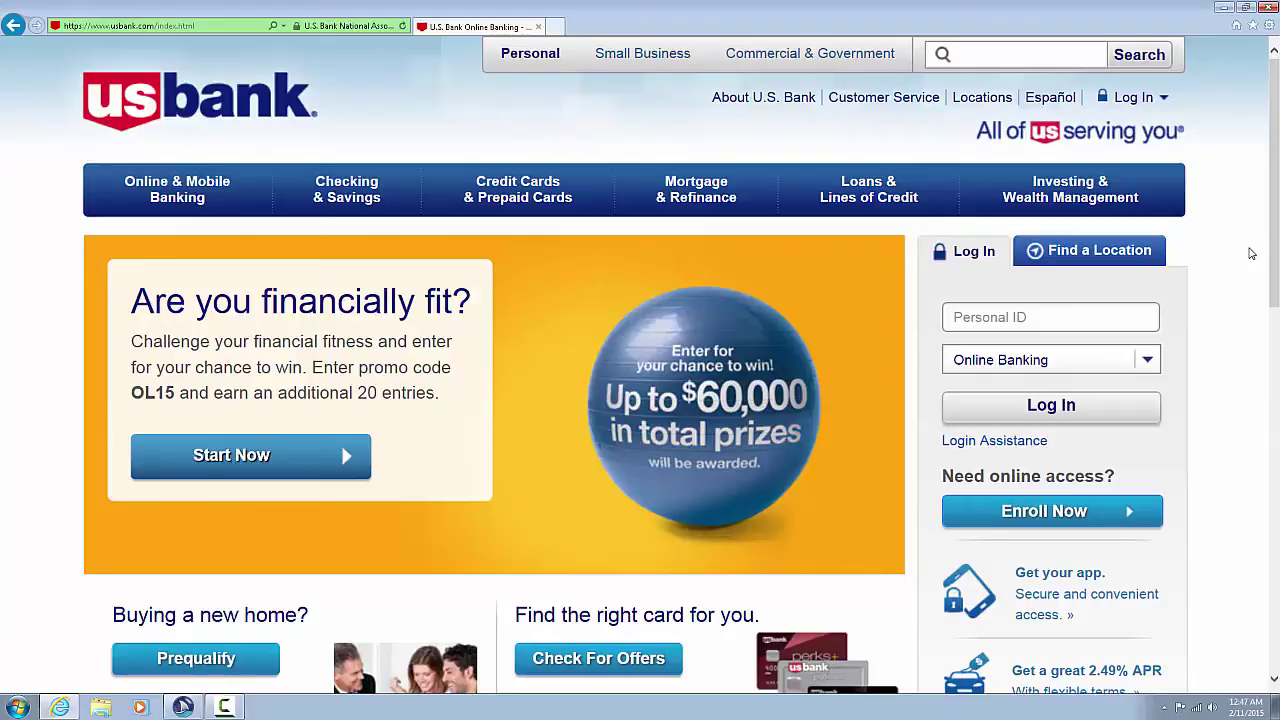
- Open the Checking & Savings link from the U.S. Bank page's Links List
key(Insert+F7)
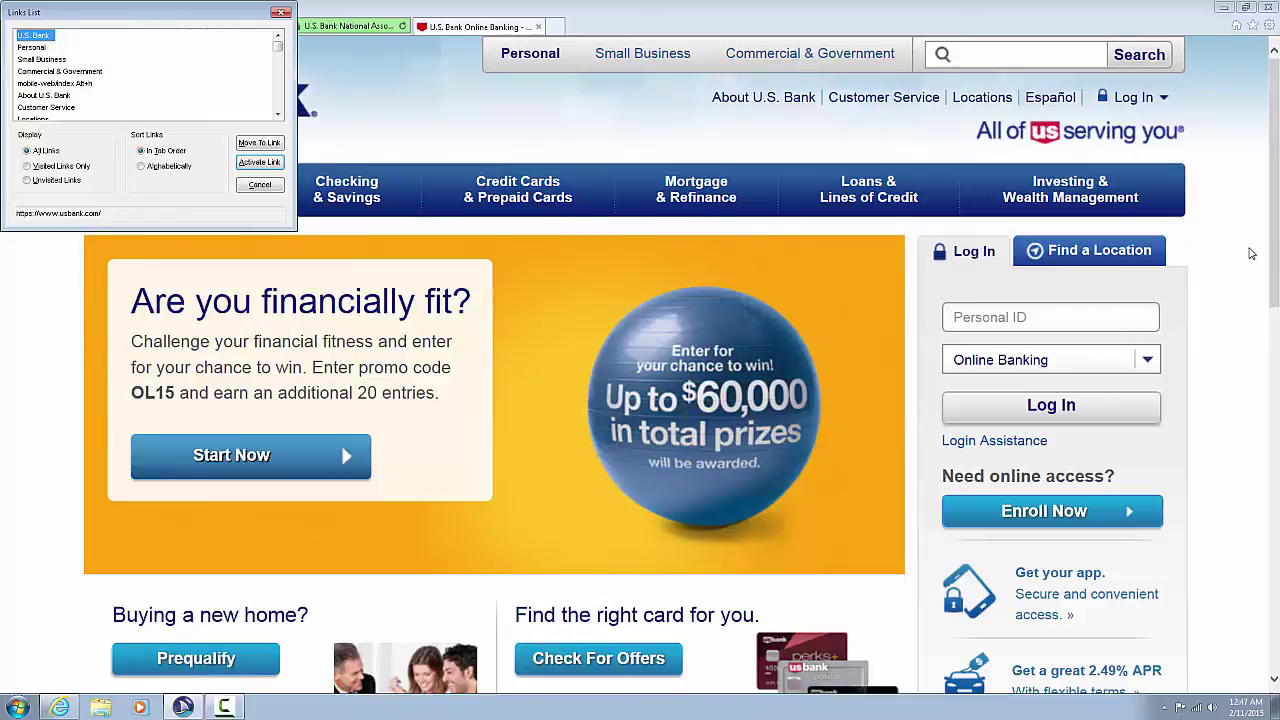
key(Down)
key(Down)
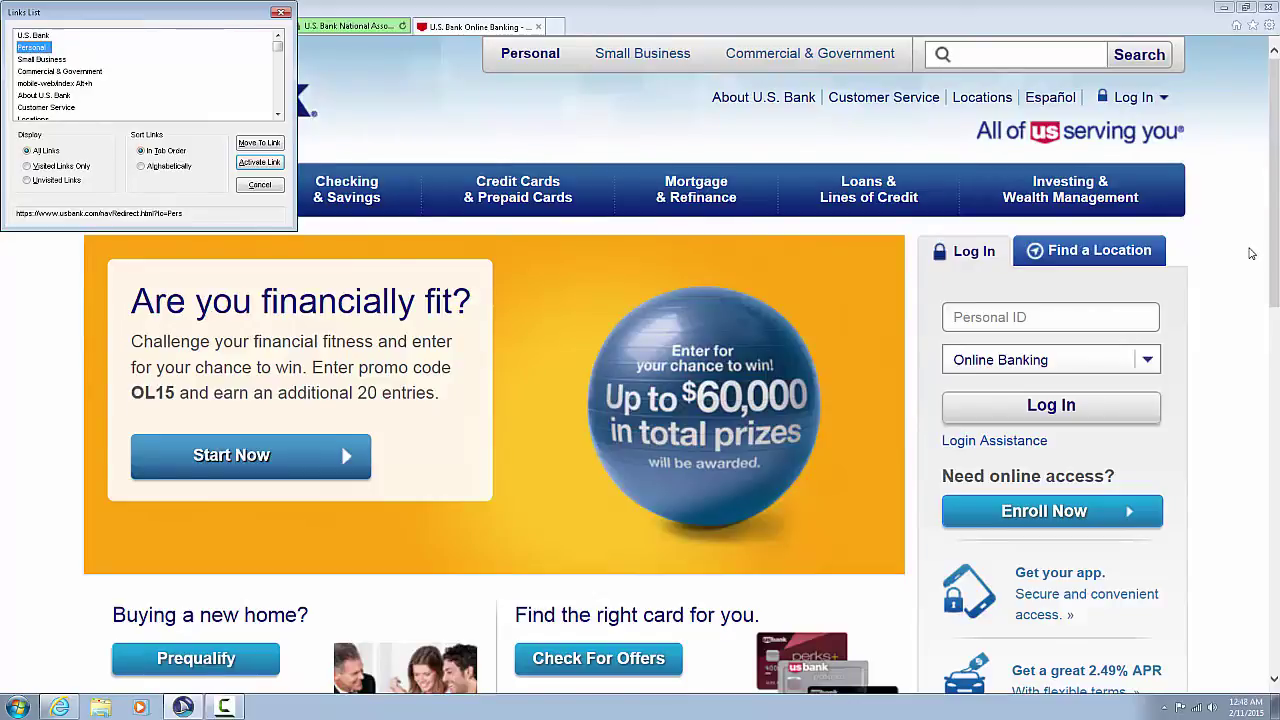
key(Down)
key(Down)
key(Down)
key(Down)
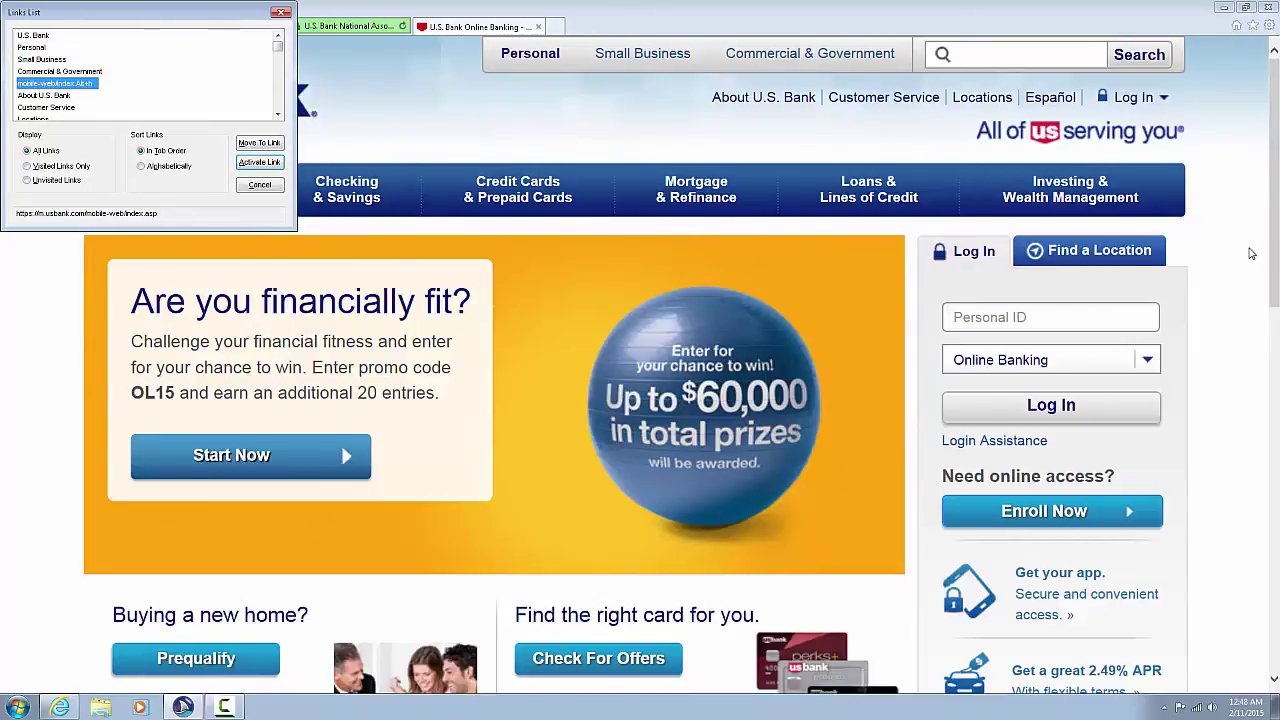
key(Down)
key(Down)
key(Down)
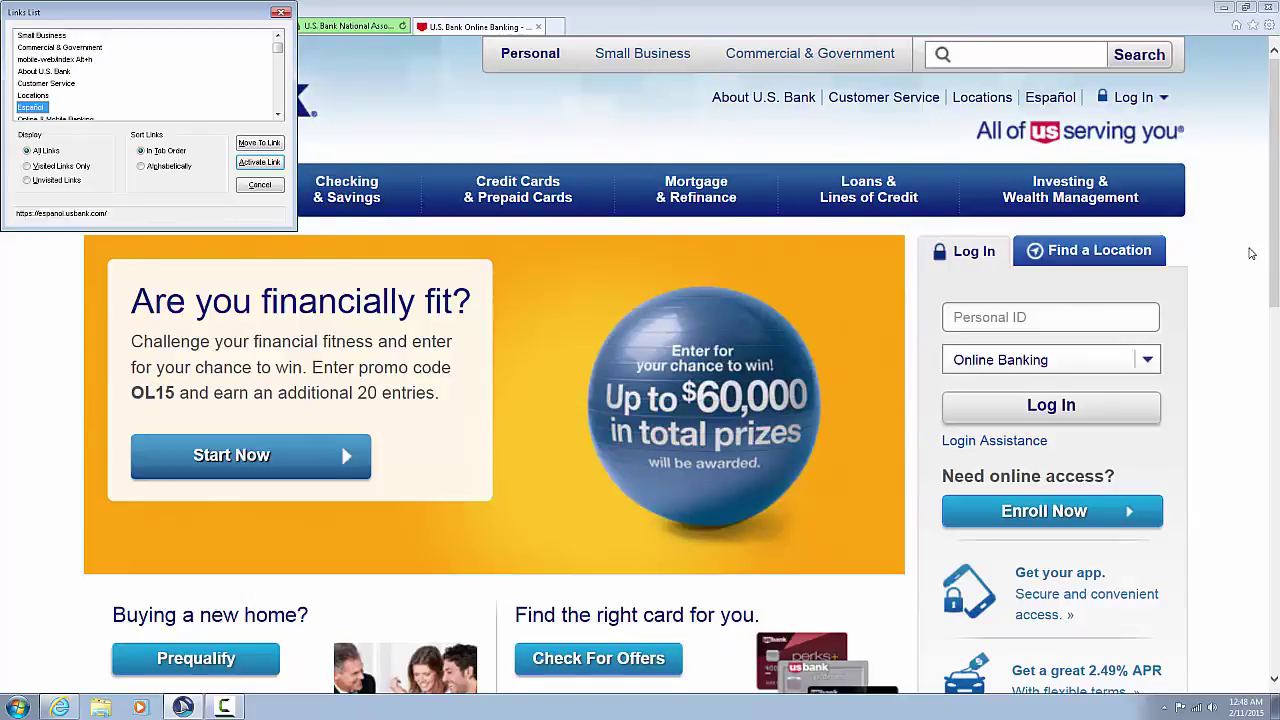
key(Down)
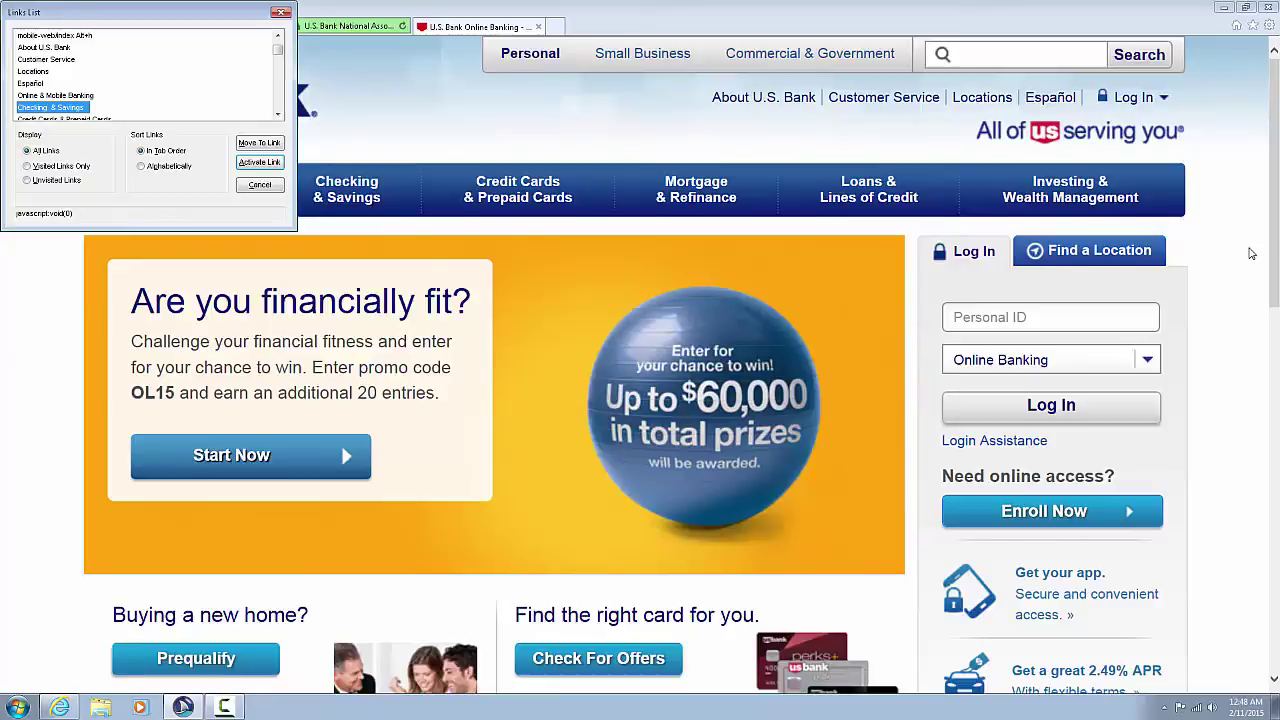
key(Return)
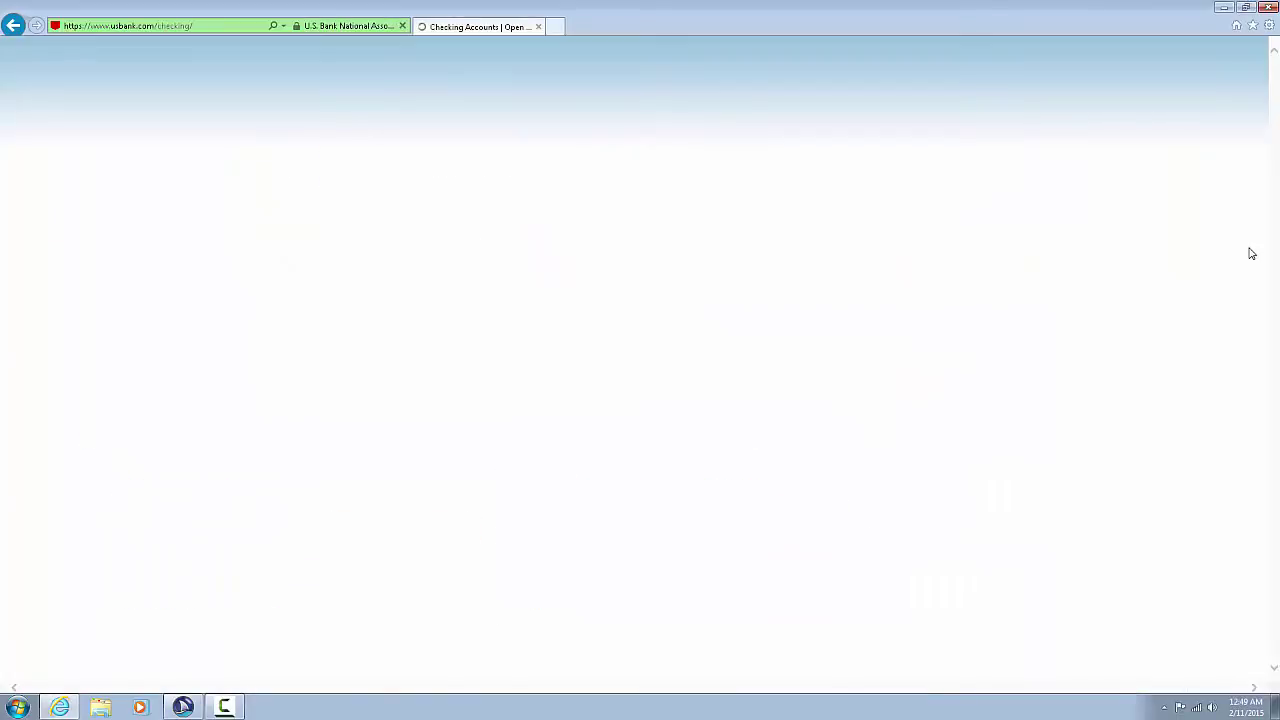